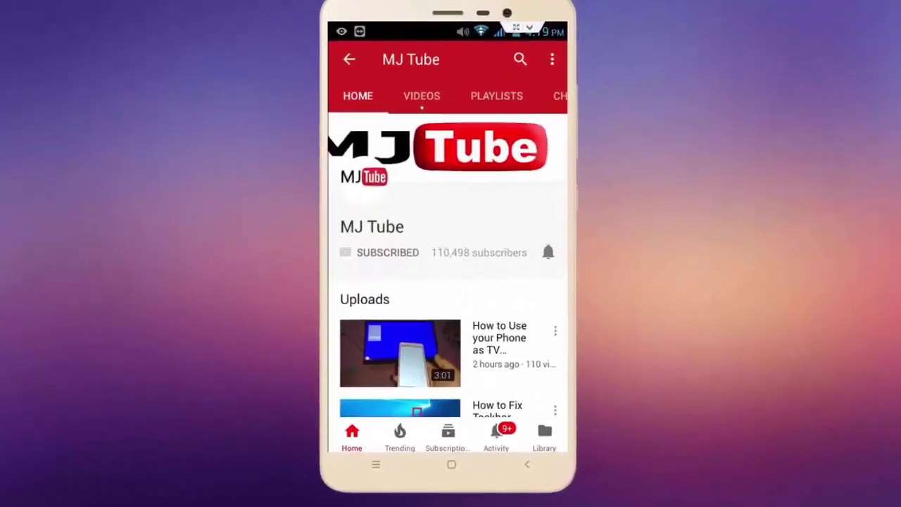
- Open the Windows Update error screenshot 1.png in the Photos app
{"action": "left_click", "coordinate": [548, 252]}
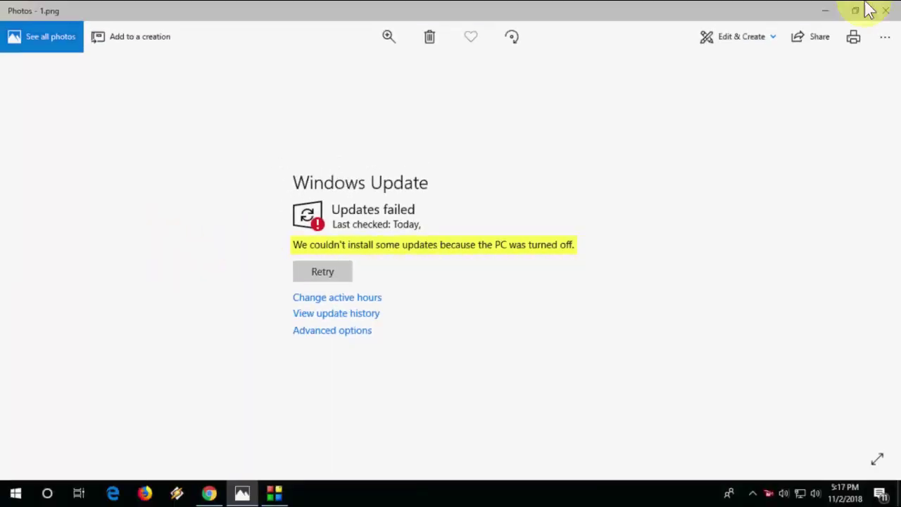
- Close the screenshot and launch Services from a Start search for 'services'
{"action": "left_click", "coordinate": [882, 10]}
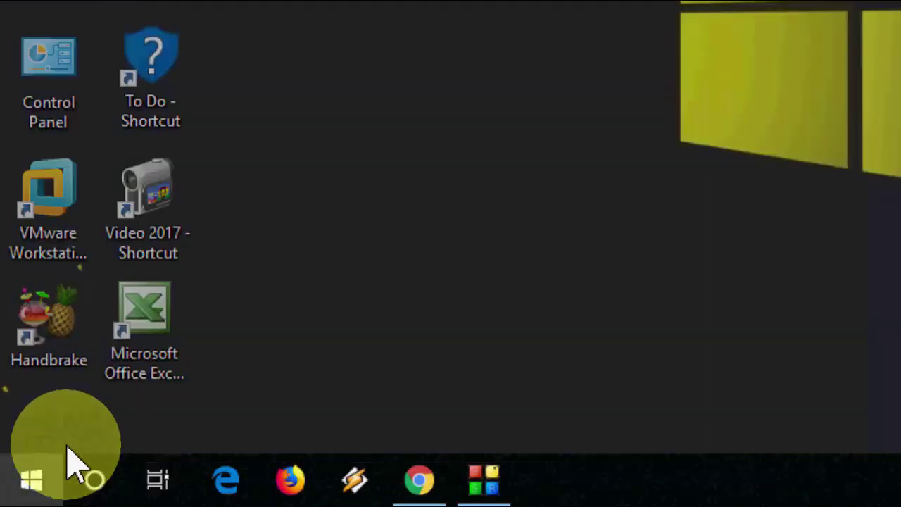
{"action": "key", "text": "super"}
{"action": "type", "text": "sr"}
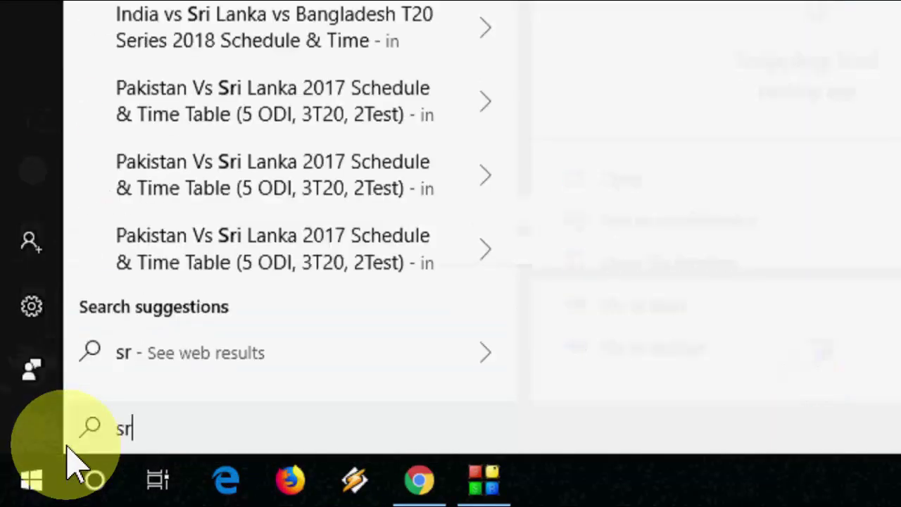
{"action": "key", "text": "BackSpace"}
{"action": "type", "text": "ervices"}
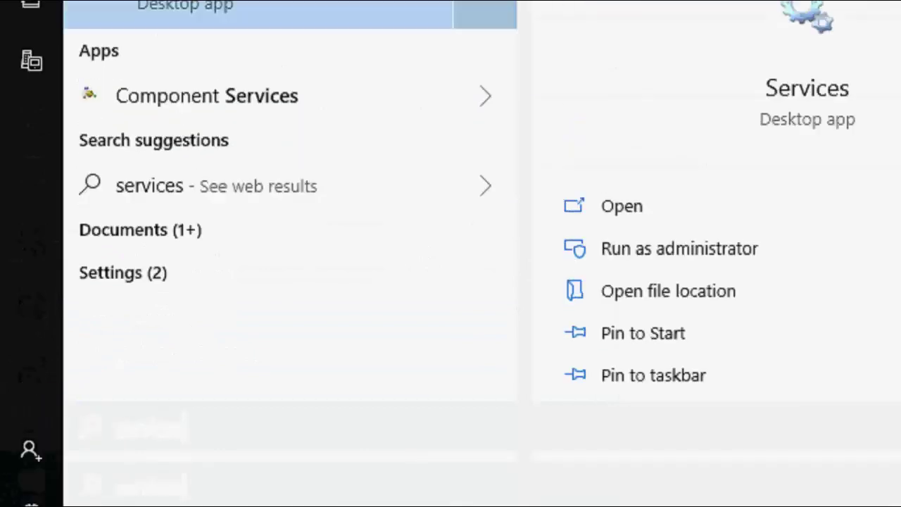
{"action": "left_click", "coordinate": [250, 116]}
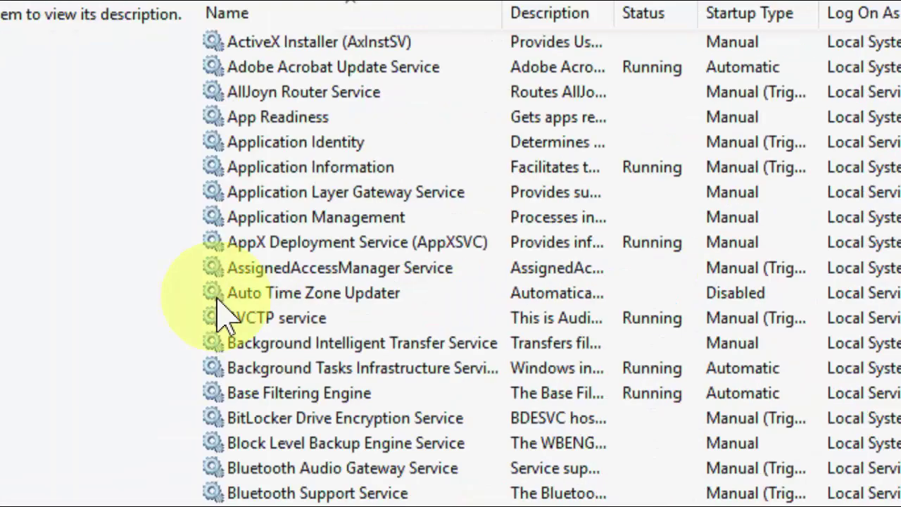
- Jump to the Windows Update entry in the services list by typing 'win'
{"action": "left_click", "coordinate": [262, 295]}
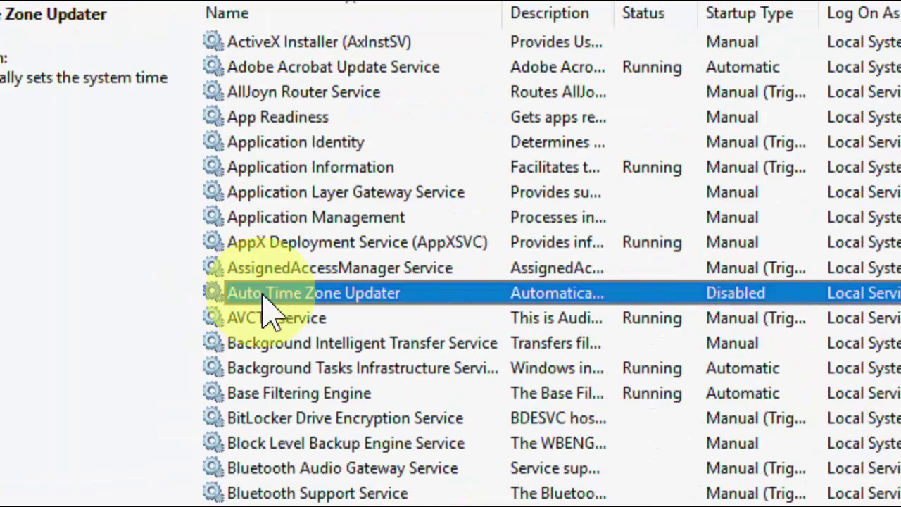
{"action": "type", "text": "win"}
{"action": "scroll", "coordinate": [302, 185], "scroll_direction": "down", "scroll_amount": 6}
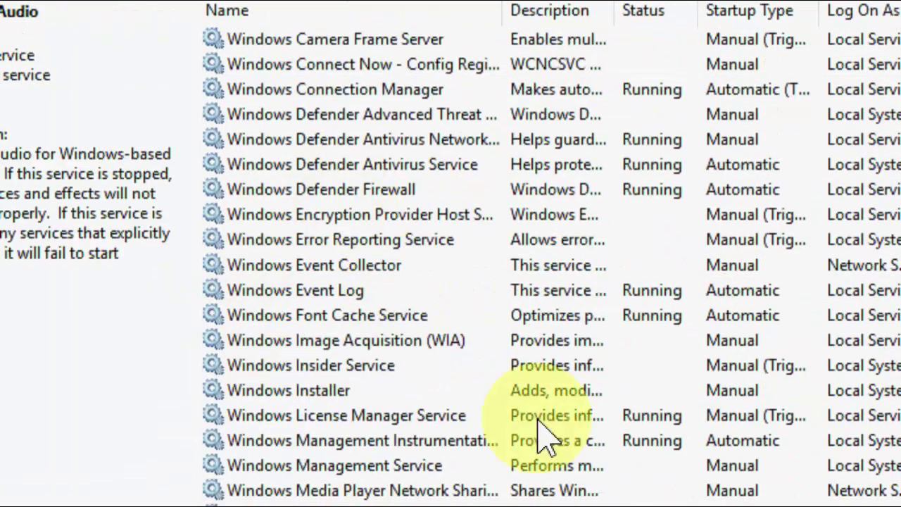
{"action": "scroll", "coordinate": [421, 310], "scroll_direction": "down", "scroll_amount": 4}
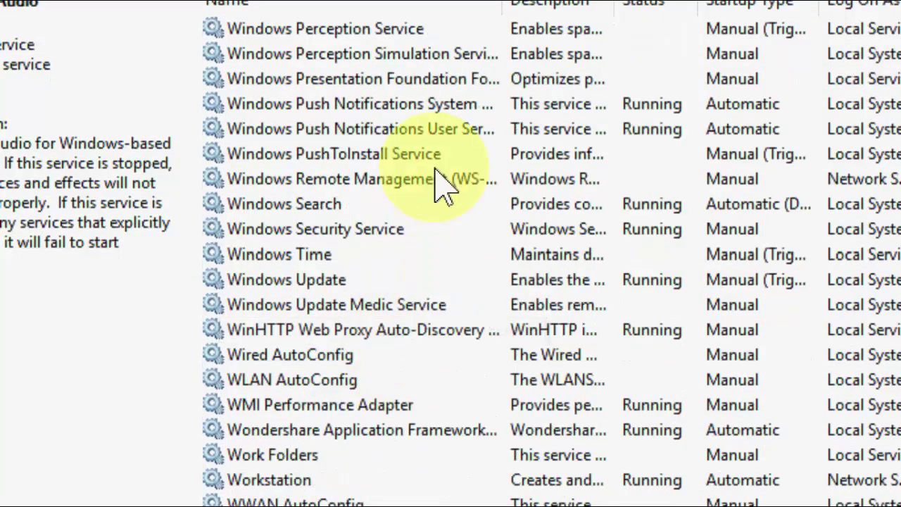
- Set Windows Update startup to Automatic, stop and restart the service, then apply and confirm
{"action": "double_click", "coordinate": [238, 281]}
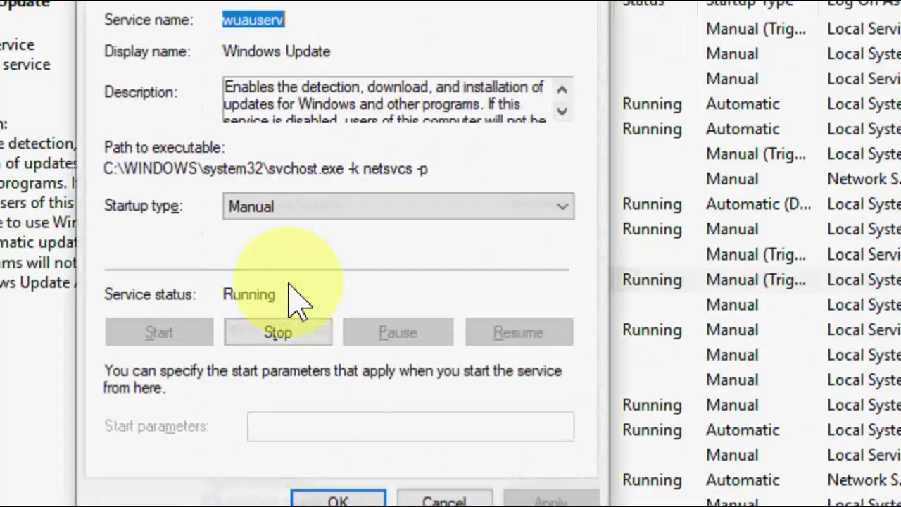
{"action": "left_click", "coordinate": [356, 211]}
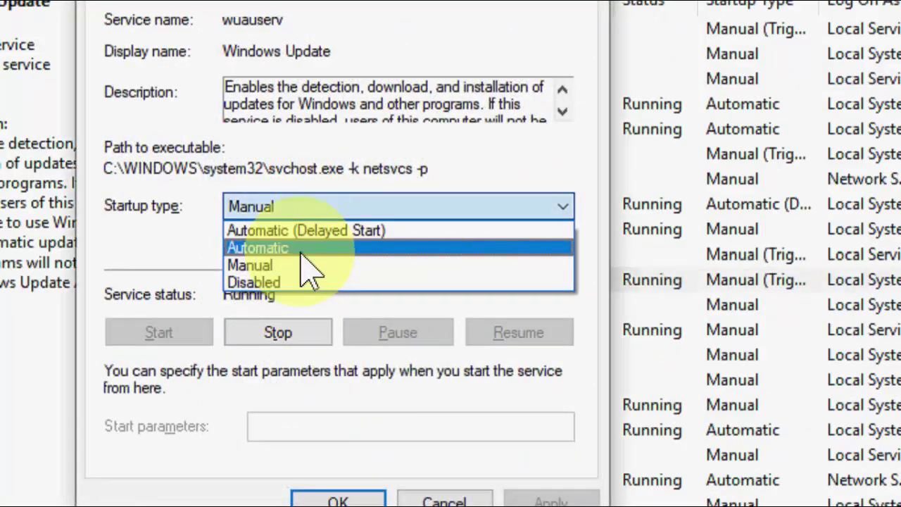
{"action": "left_click", "coordinate": [307, 251]}
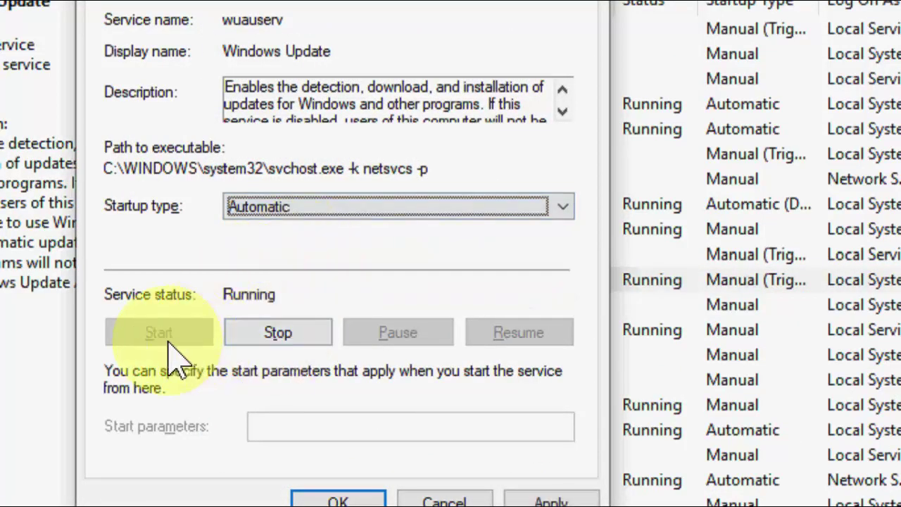
{"action": "left_click", "coordinate": [268, 331]}
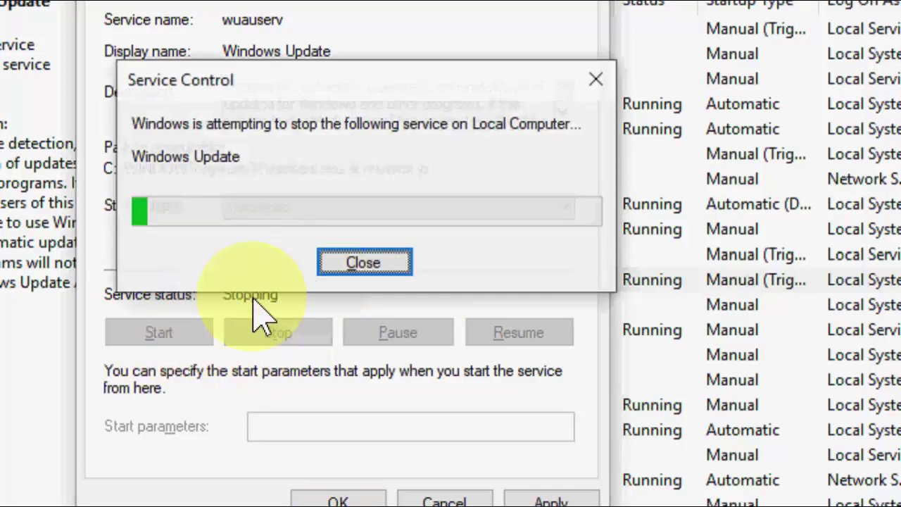
{"action": "left_click", "coordinate": [156, 331]}
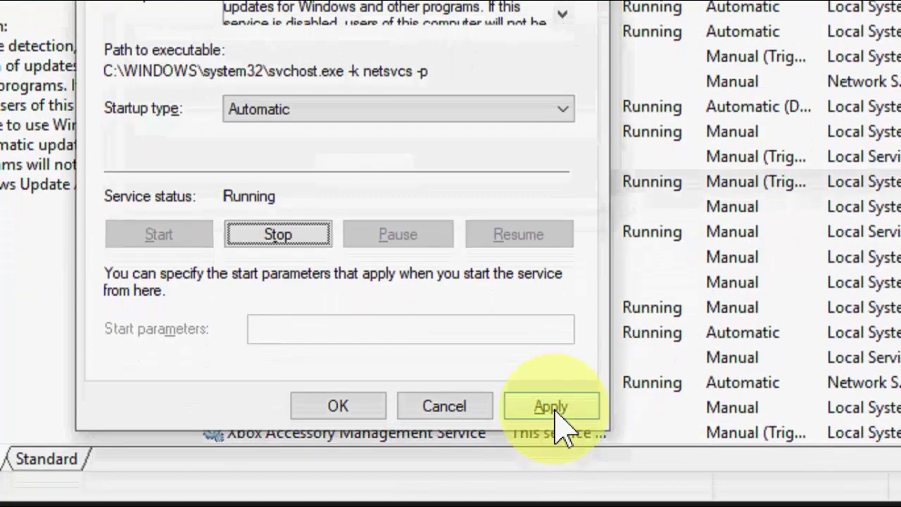
{"action": "left_click", "coordinate": [551, 456]}
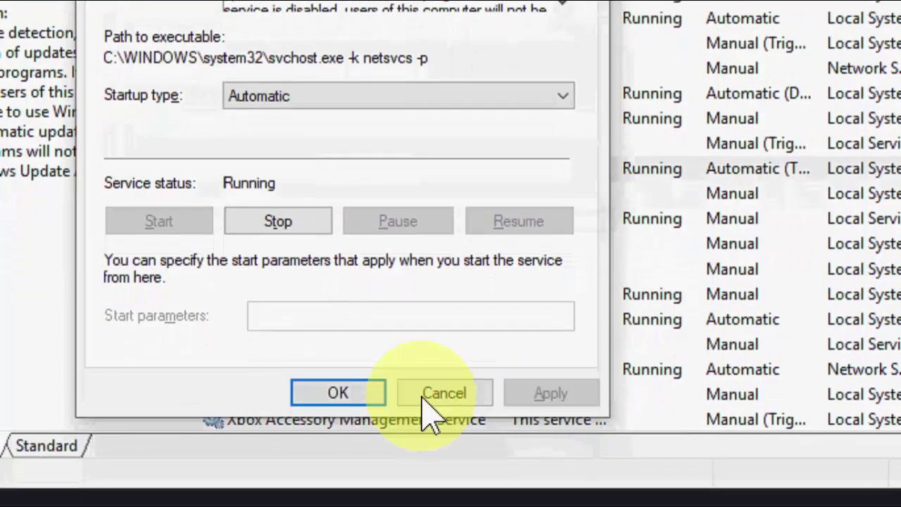
{"action": "left_click", "coordinate": [365, 391]}
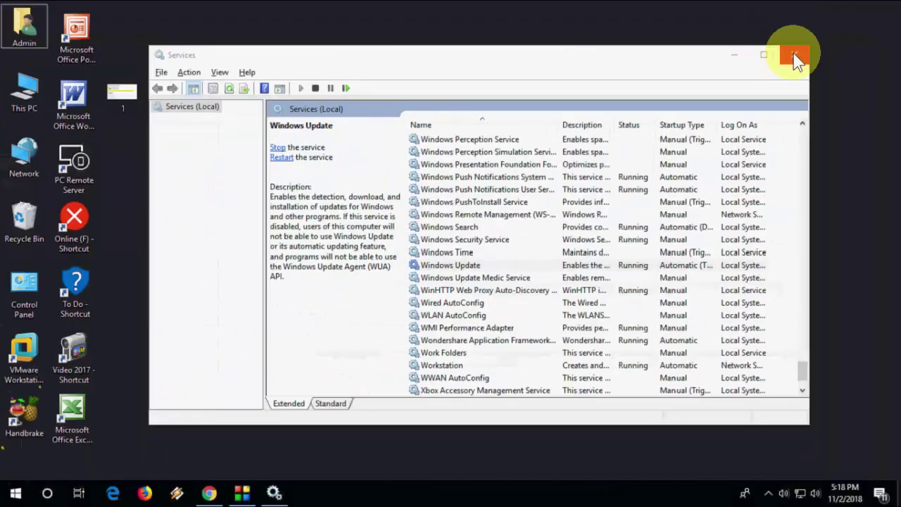
{"action": "left_click", "coordinate": [794, 55]}
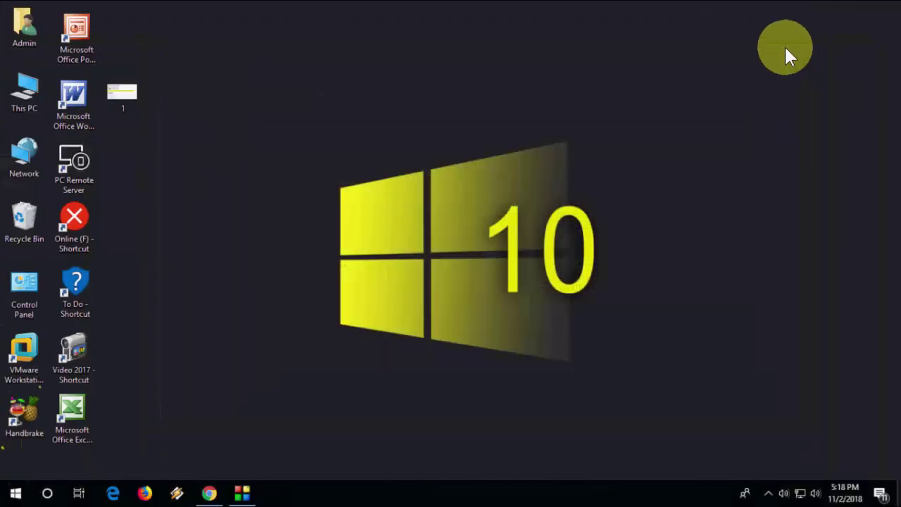
{"action": "right_click", "coordinate": [441, 99]}
{"action": "left_click", "coordinate": [469, 131]}
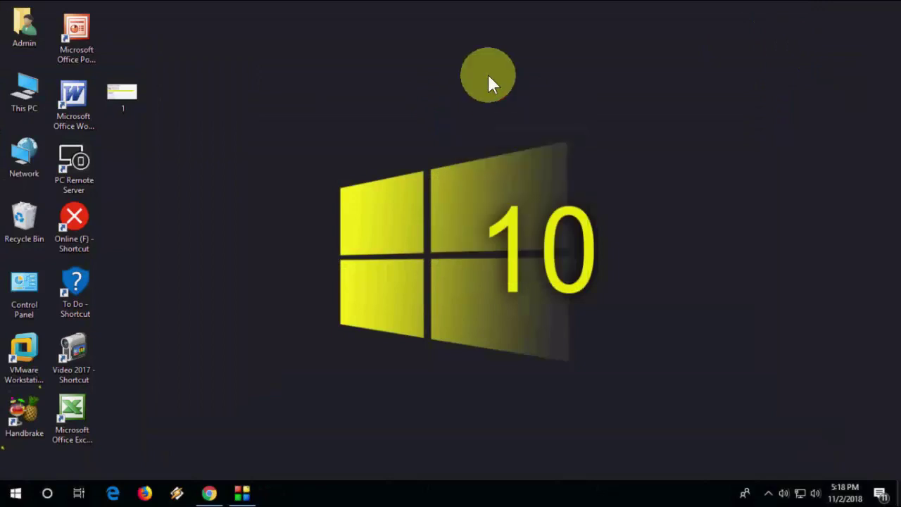
{"action": "key", "text": "super"}
{"action": "left_click", "coordinate": [383, 271]}
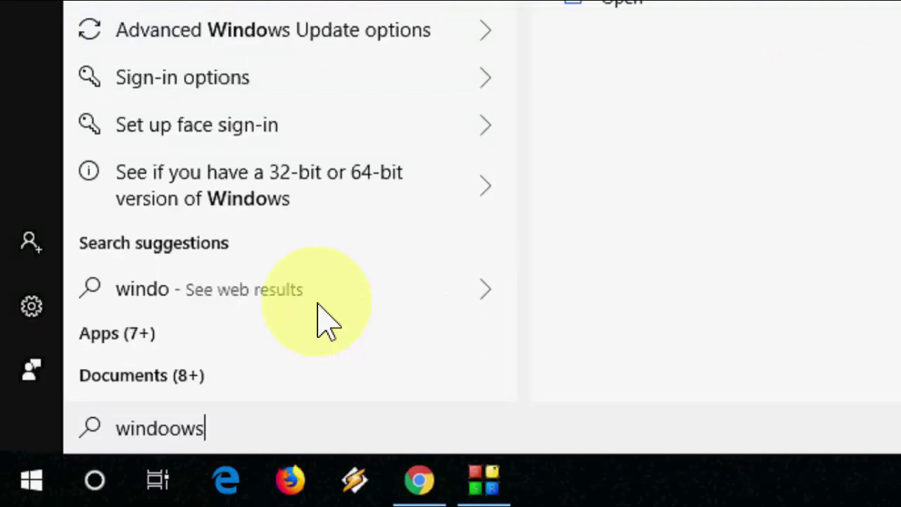
{"action": "key", "text": "BackSpace"}
{"action": "key", "text": "BackSpace"}
{"action": "key", "text": "BackSpace"}
{"action": "type", "text": "ws"}
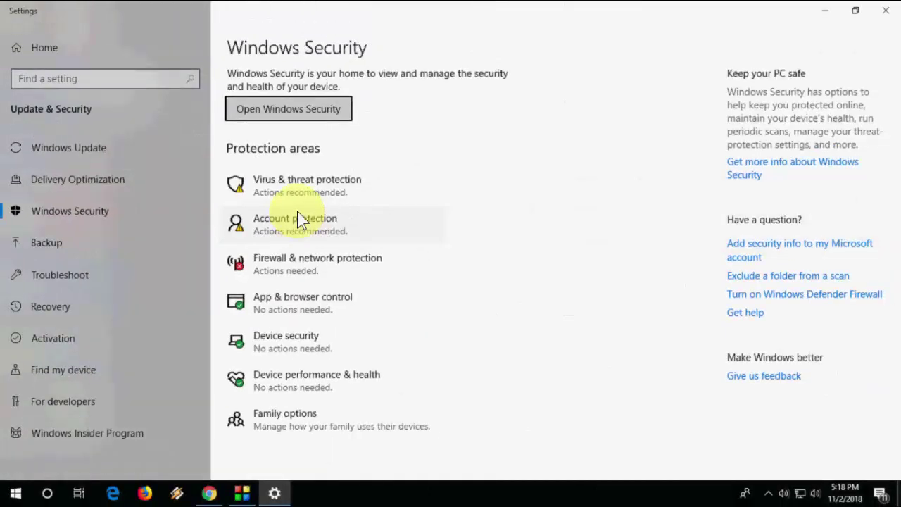
{"action": "left_click", "coordinate": [887, 12]}
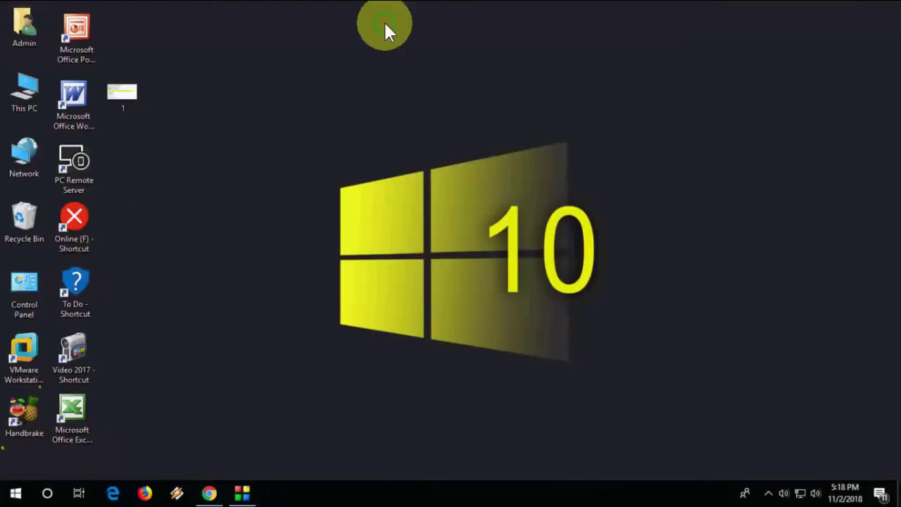
- Refresh the desktop and open C:\Windows from This PC
{"action": "right_click", "coordinate": [384, 23]}
{"action": "left_click", "coordinate": [435, 63]}
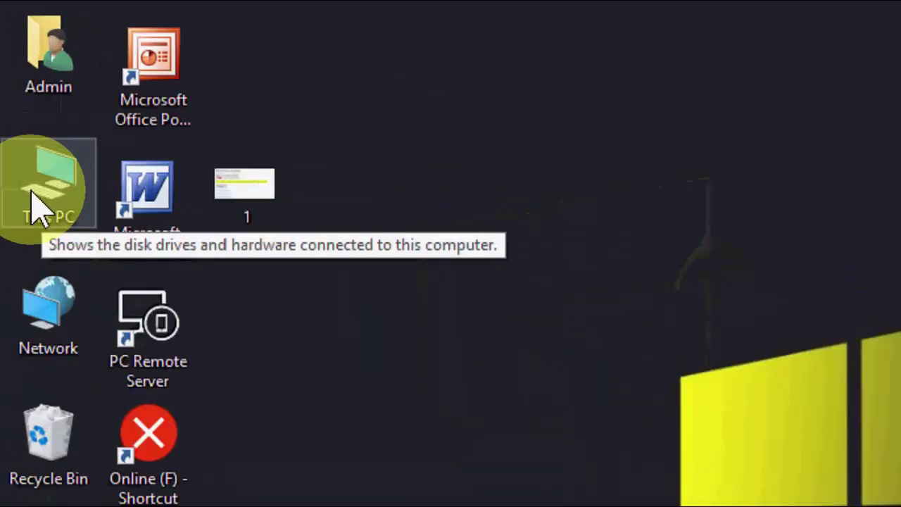
{"action": "double_click", "coordinate": [45, 103]}
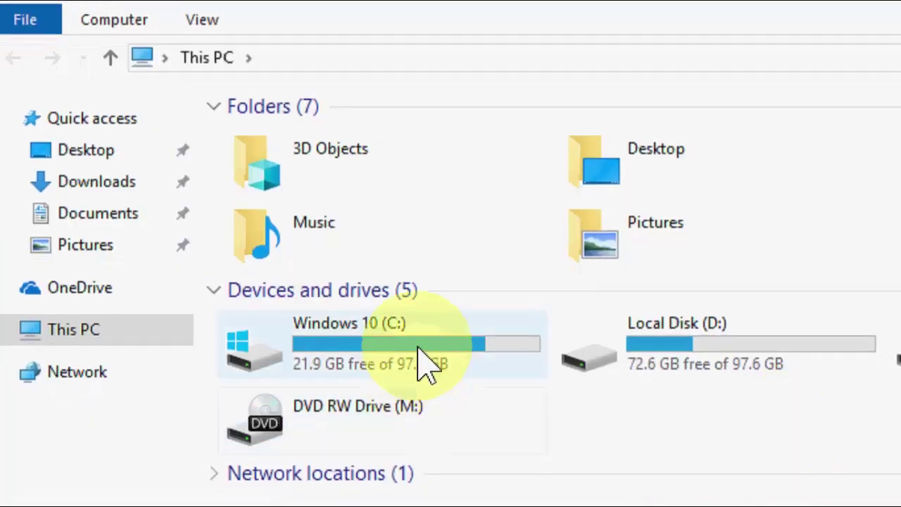
{"action": "double_click", "coordinate": [422, 361]}
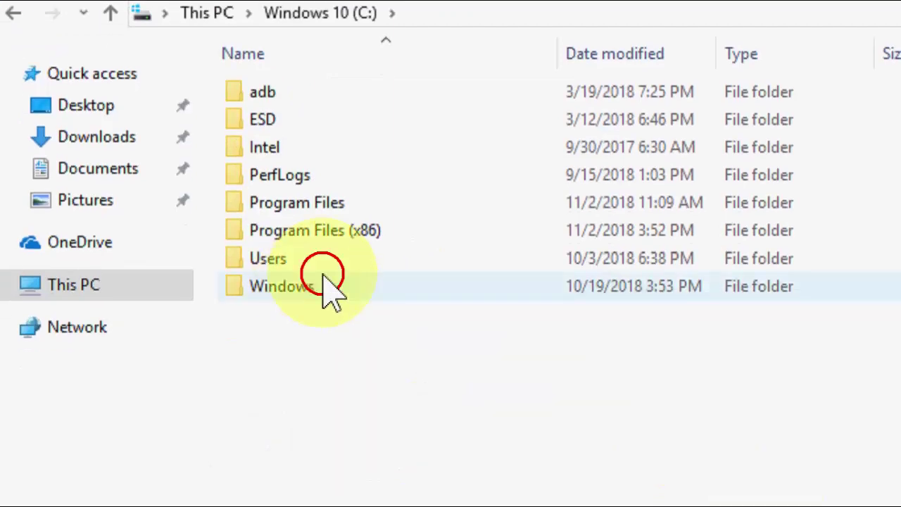
{"action": "double_click", "coordinate": [331, 288]}
- Jump down the Windows folder listing to the System folders
{"action": "left_click", "coordinate": [343, 295]}
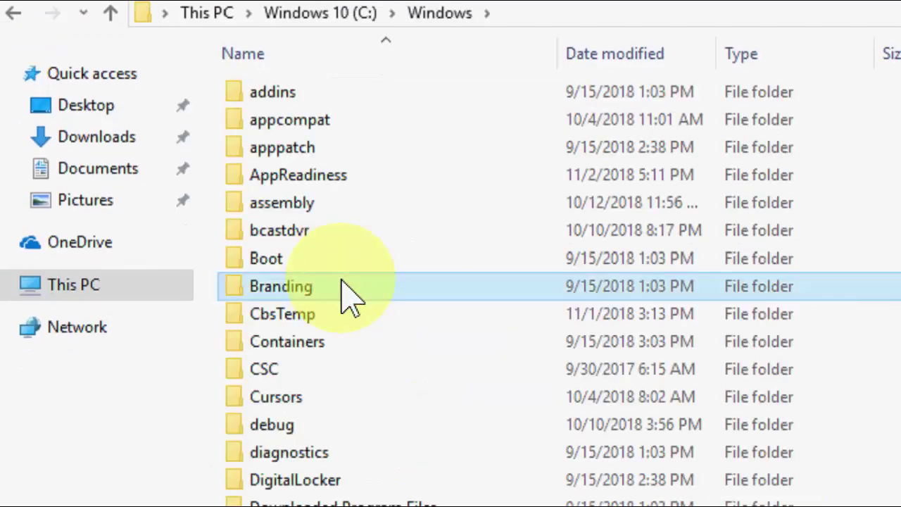
{"action": "key", "text": "w"}
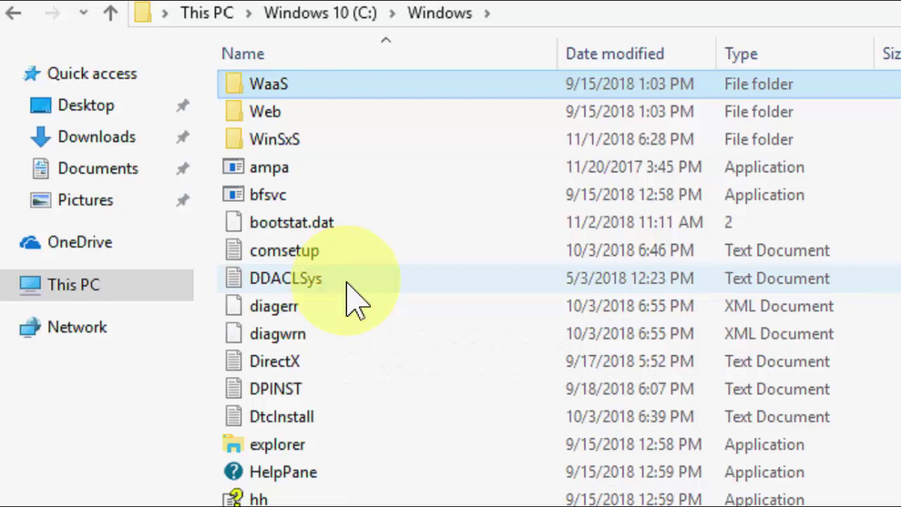
{"action": "key", "text": "s"}
{"action": "key", "text": "y"}
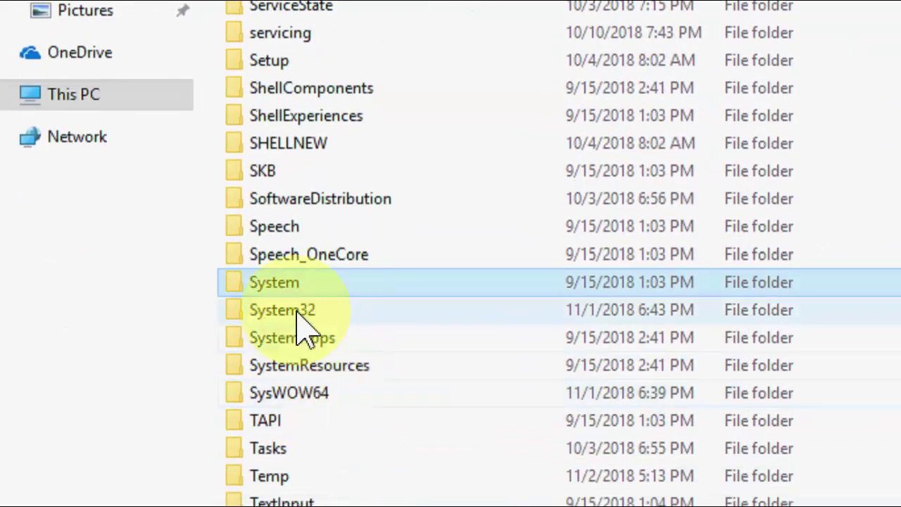
- Locate and select the catroot2 folder in System32
{"action": "scroll", "coordinate": [297, 311], "scroll_direction": "up", "scroll_amount": 20}
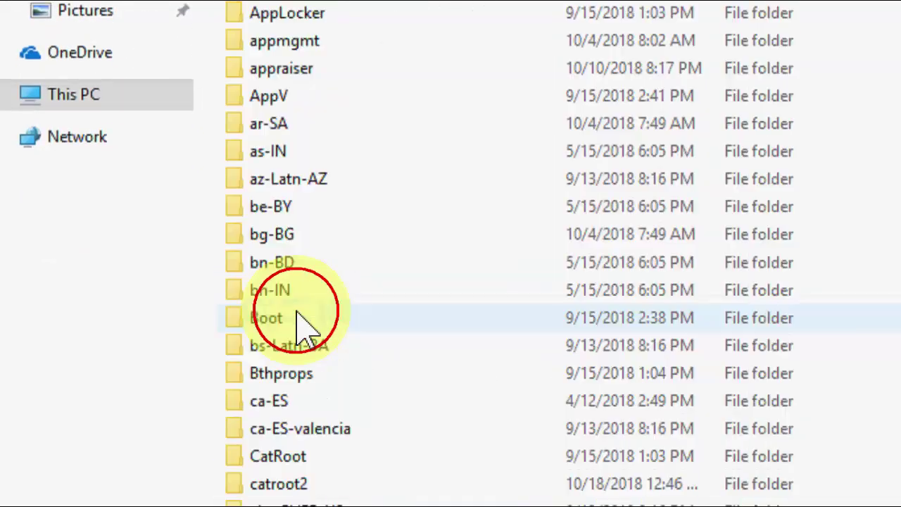
{"action": "left_click", "coordinate": [439, 232]}
{"action": "key", "text": "c"}
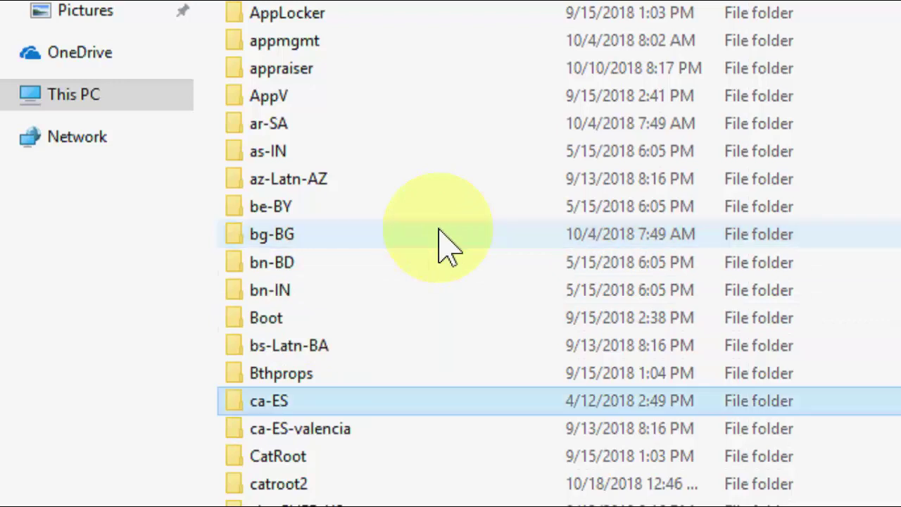
{"action": "key", "text": "a"}
{"action": "key", "text": "t"}
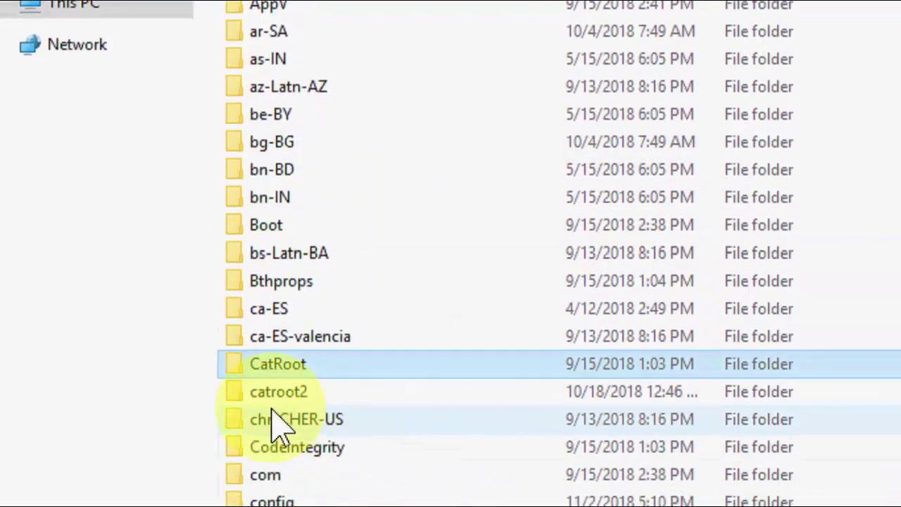
{"action": "left_click", "coordinate": [296, 370]}
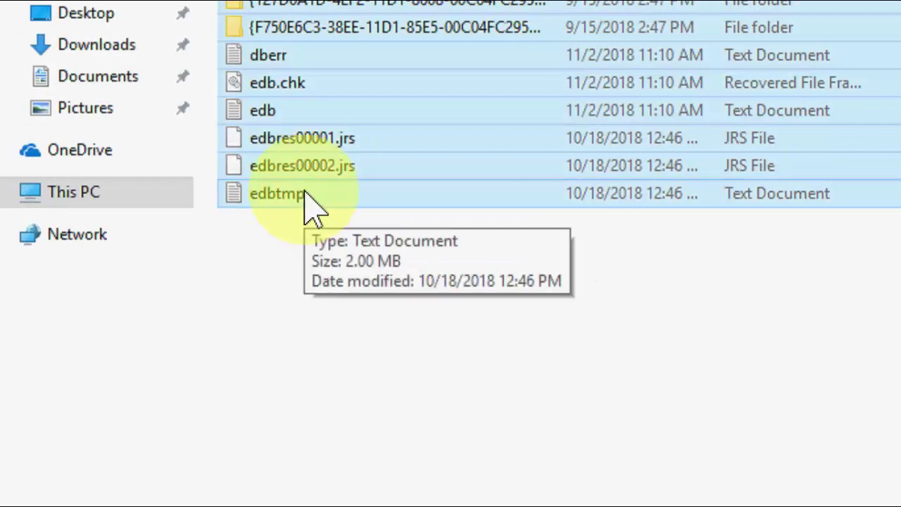
- Open catroot2 to review its files, then close the Explorer window
{"action": "key", "text": "alt+Up"}
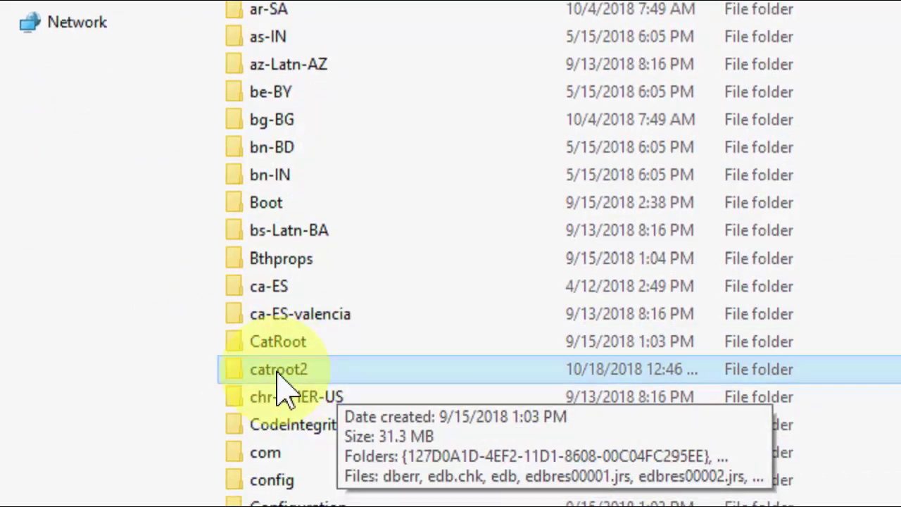
{"action": "double_click", "coordinate": [286, 386]}
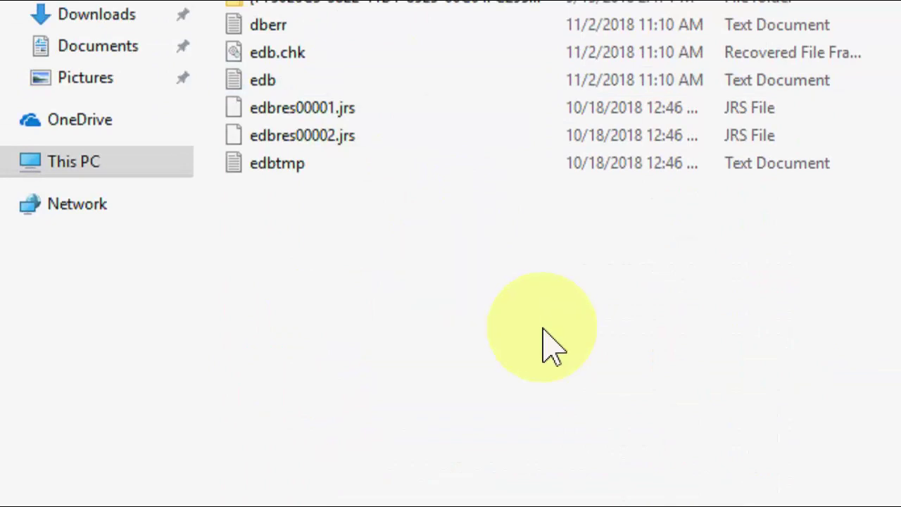
{"action": "key", "text": "alt"}
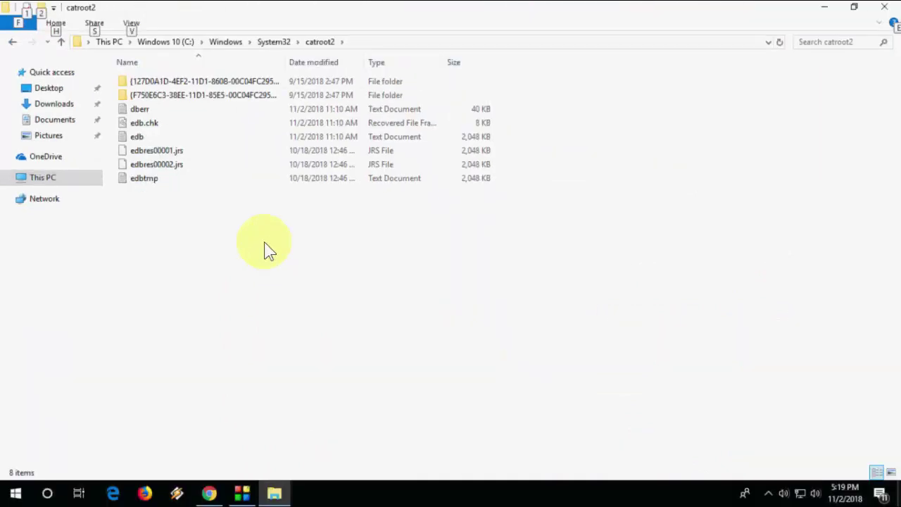
{"action": "left_click", "coordinate": [885, 7]}
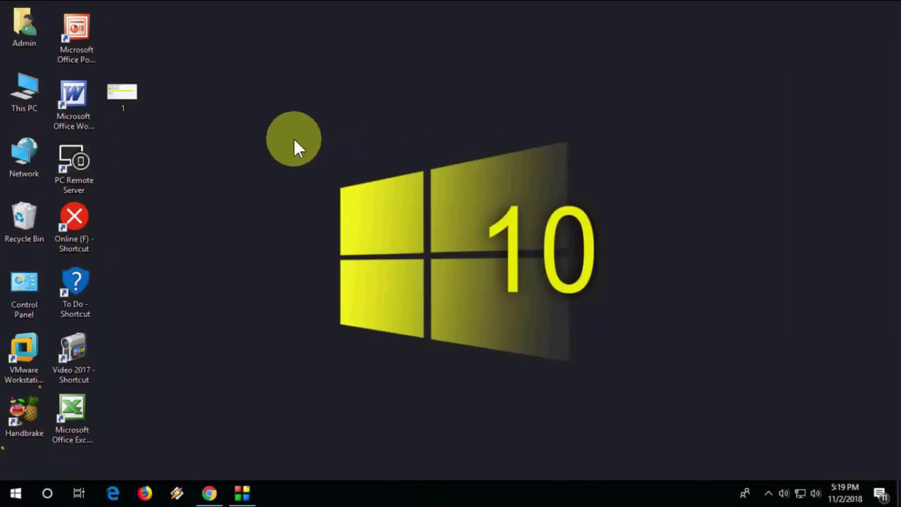
- Refresh the desktop, open C:\Windows from This PC, and type 'so' to reach SoftwareDistribution
{"action": "right_click", "coordinate": [274, 144]}
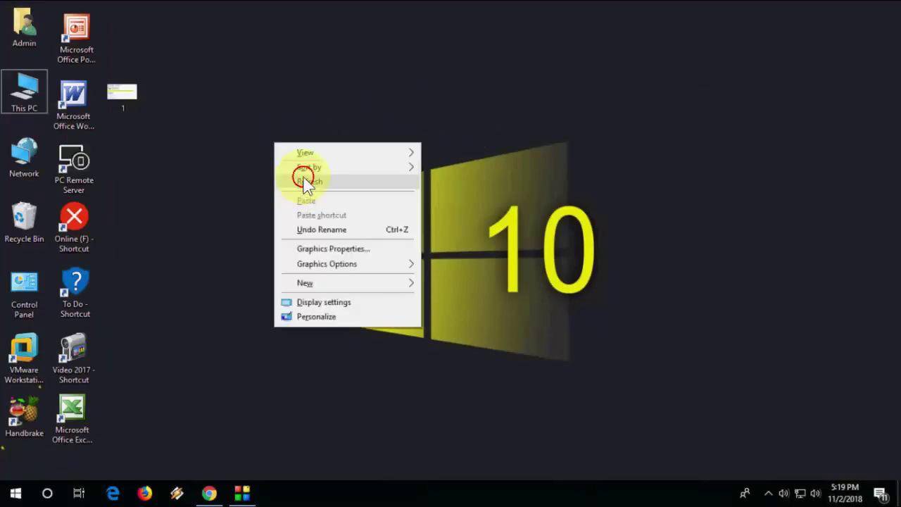
{"action": "left_click", "coordinate": [305, 182]}
{"action": "left_click", "coordinate": [22, 99]}
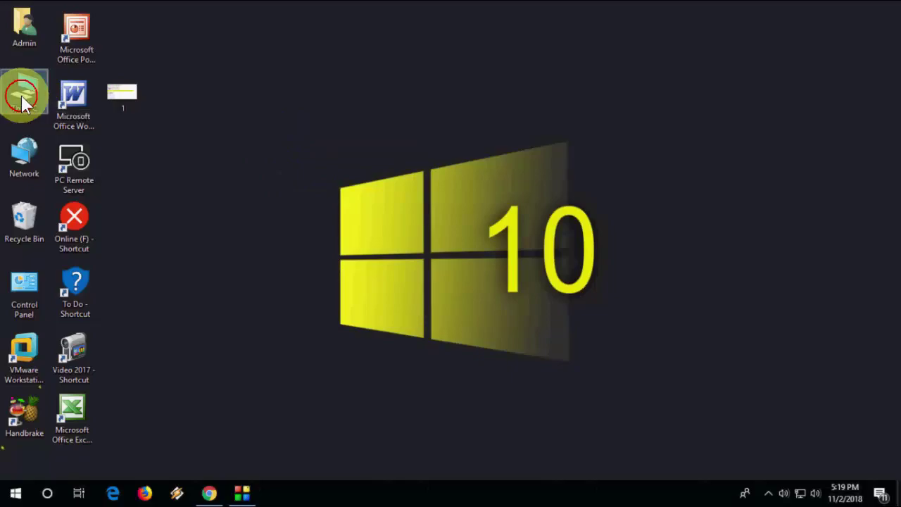
{"action": "double_click", "coordinate": [23, 99]}
{"action": "double_click", "coordinate": [196, 195]}
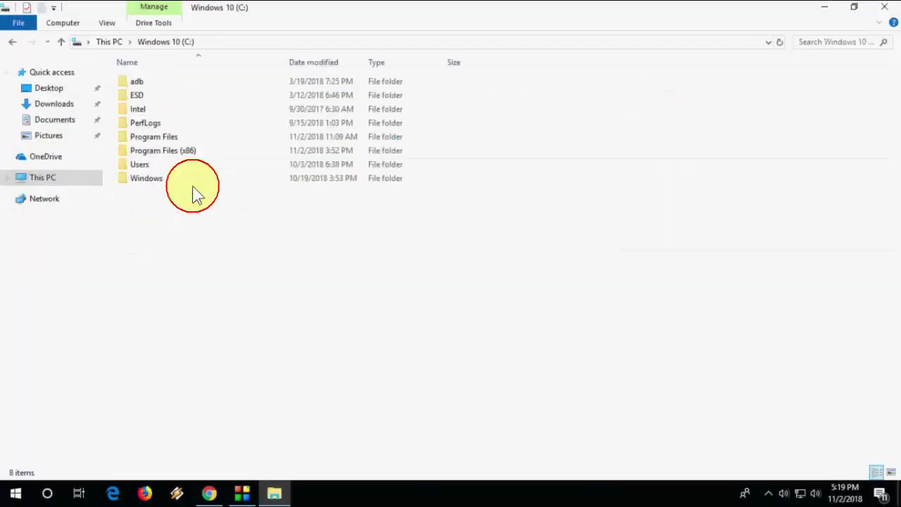
{"action": "double_click", "coordinate": [182, 184]}
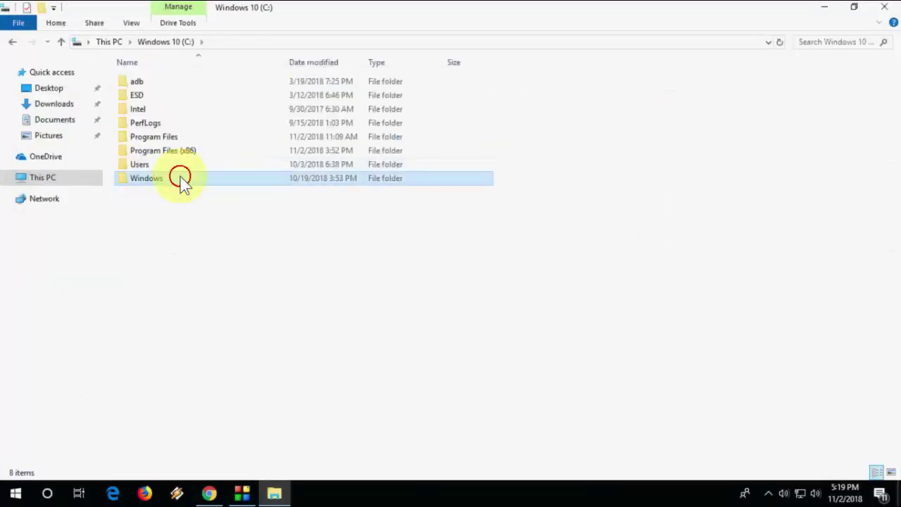
{"action": "left_click", "coordinate": [182, 185]}
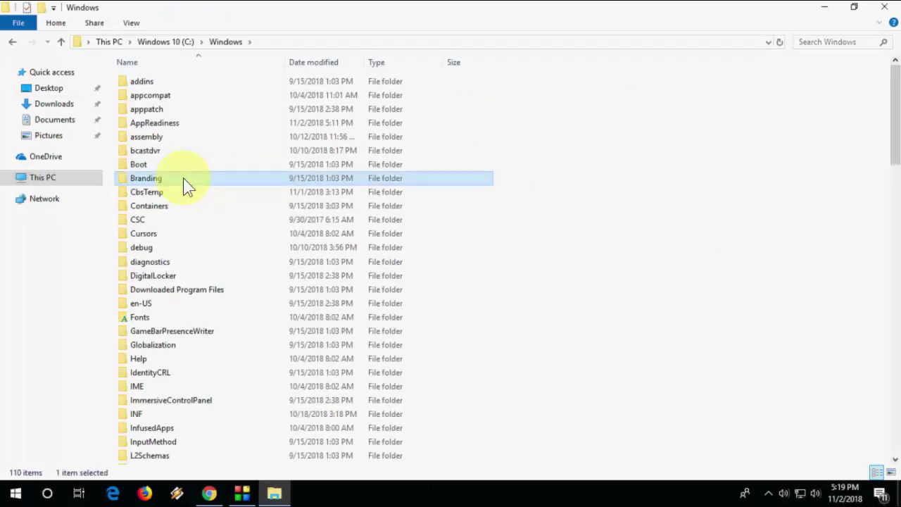
{"action": "type", "text": "so"}
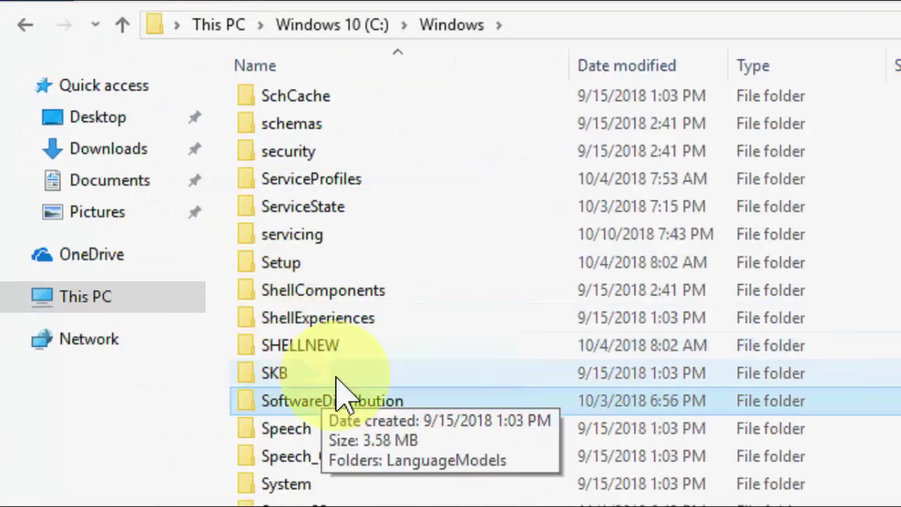
- Open SoftwareDistribution, select all six items, close the window, and refresh the desktop
{"action": "double_click", "coordinate": [345, 397]}
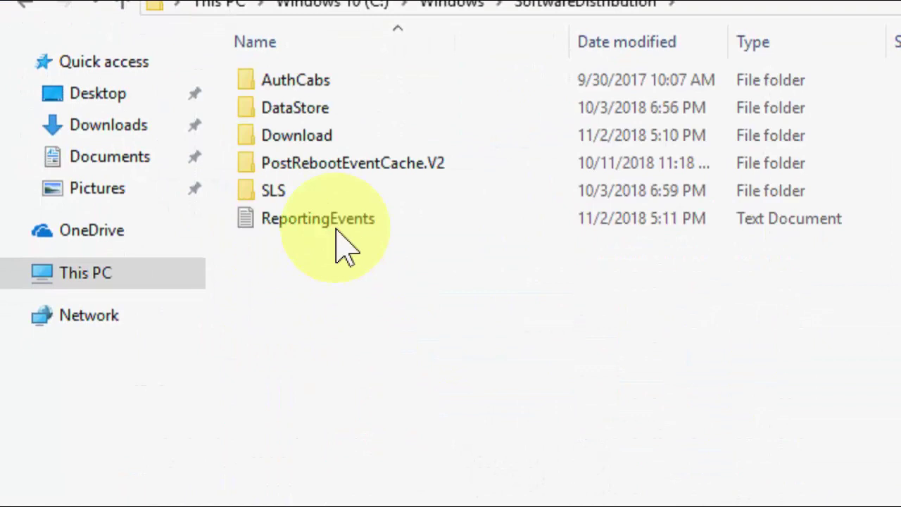
{"action": "left_click", "coordinate": [337, 221]}
{"action": "key", "text": "ctrl+a"}
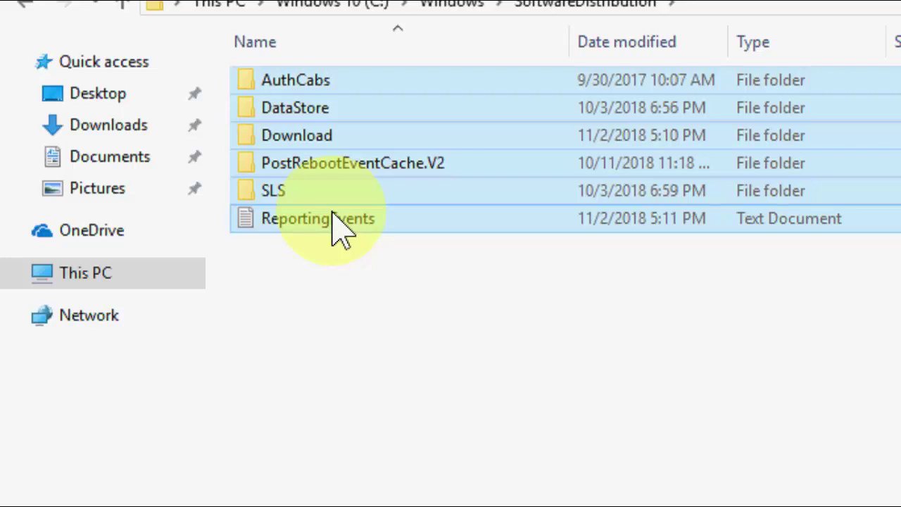
{"action": "key", "text": "alt"}
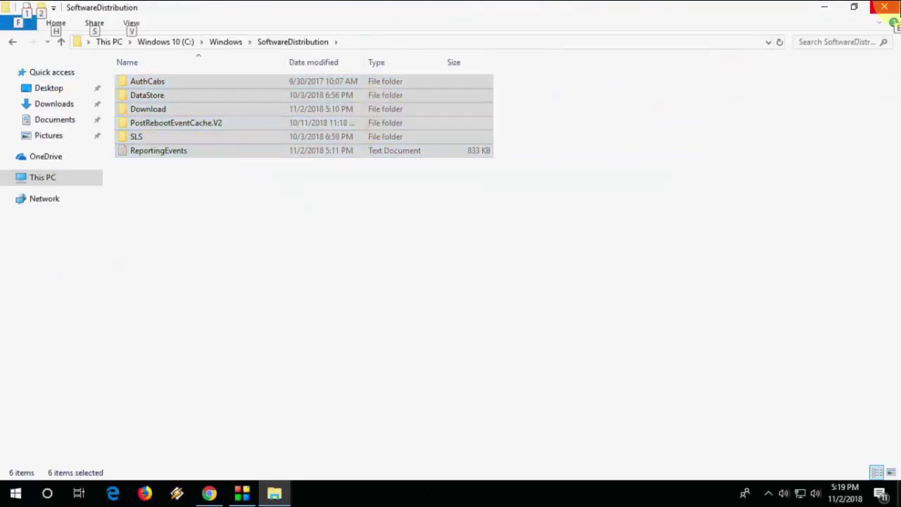
{"action": "left_click", "coordinate": [894, 8]}
{"action": "right_click", "coordinate": [431, 41]}
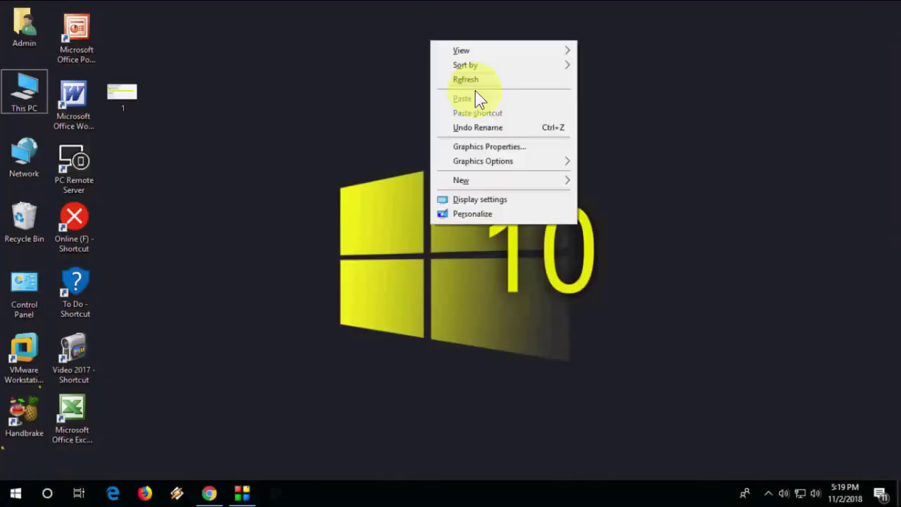
{"action": "left_click", "coordinate": [476, 83]}
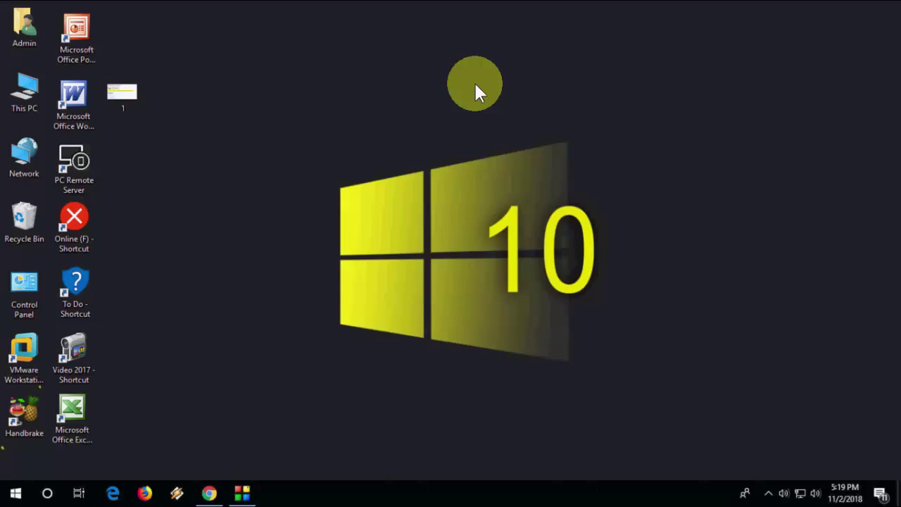
- Go to Settings > Update & Security > Troubleshoot and expand the Windows Update troubleshooter
{"action": "left_click", "coordinate": [15, 493]}
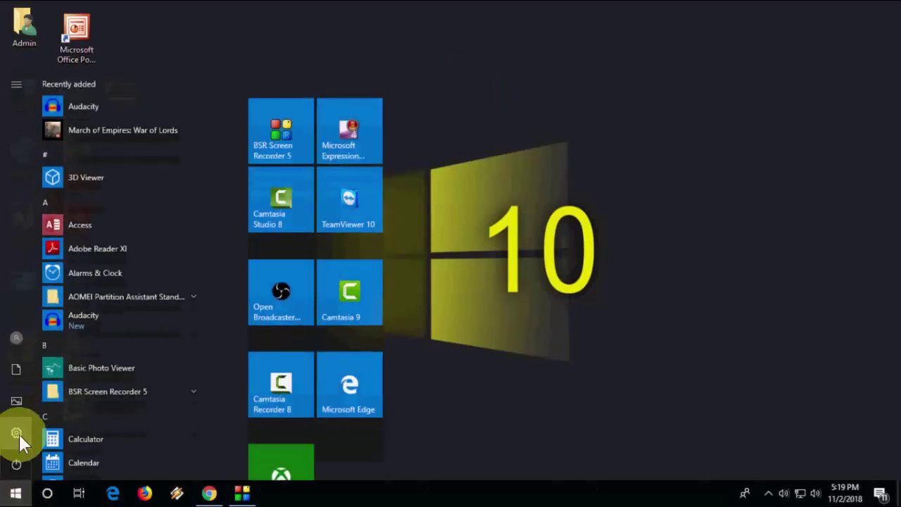
{"action": "left_click", "coordinate": [17, 433]}
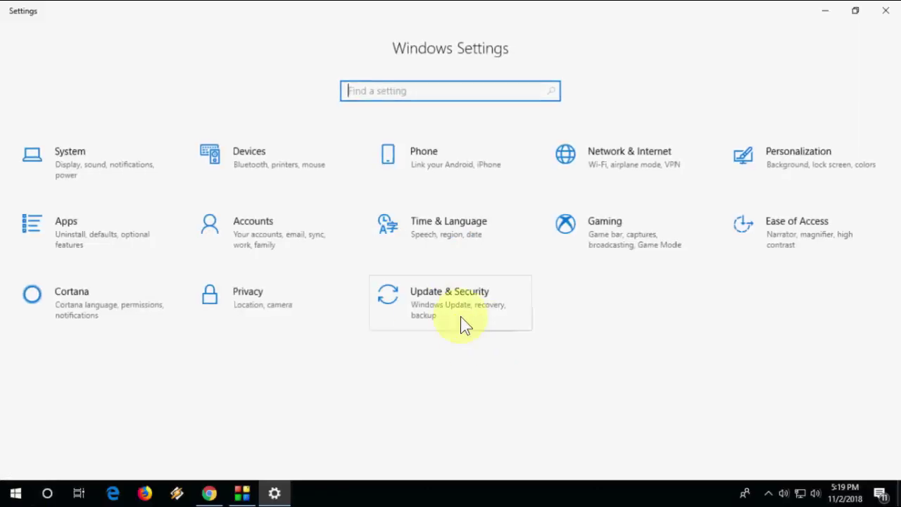
{"action": "left_click", "coordinate": [422, 297]}
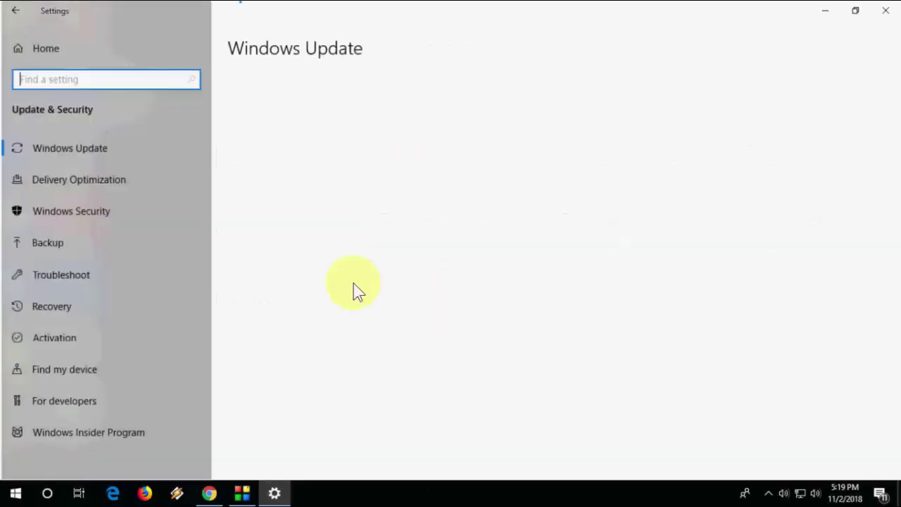
{"action": "left_click", "coordinate": [68, 281]}
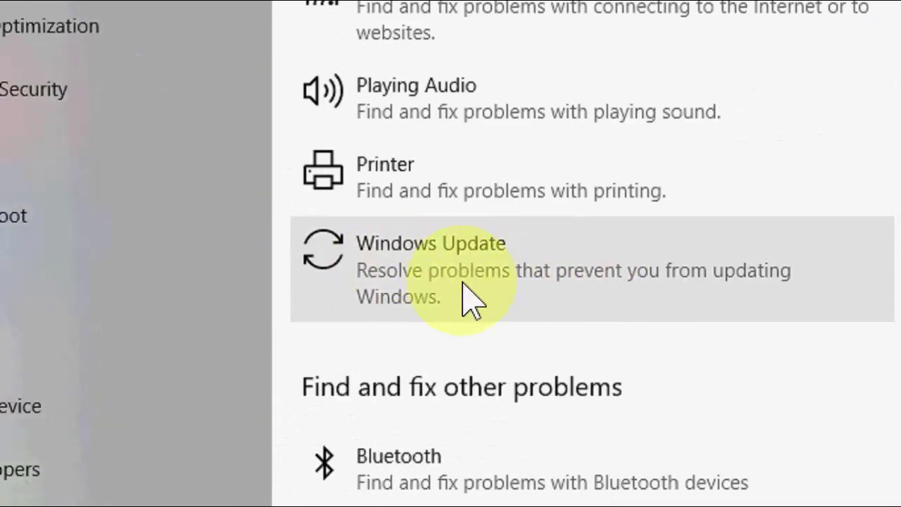
{"action": "left_click", "coordinate": [474, 278]}
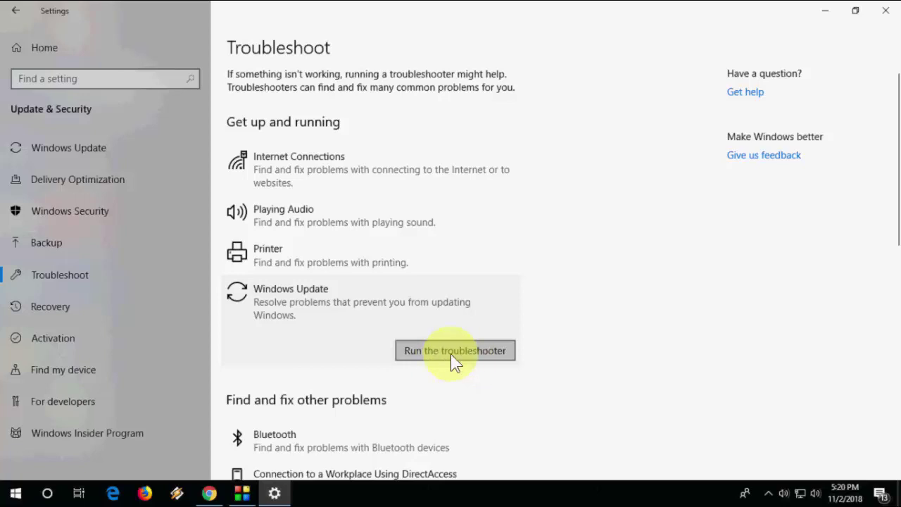
{"action": "left_click", "coordinate": [886, 13]}
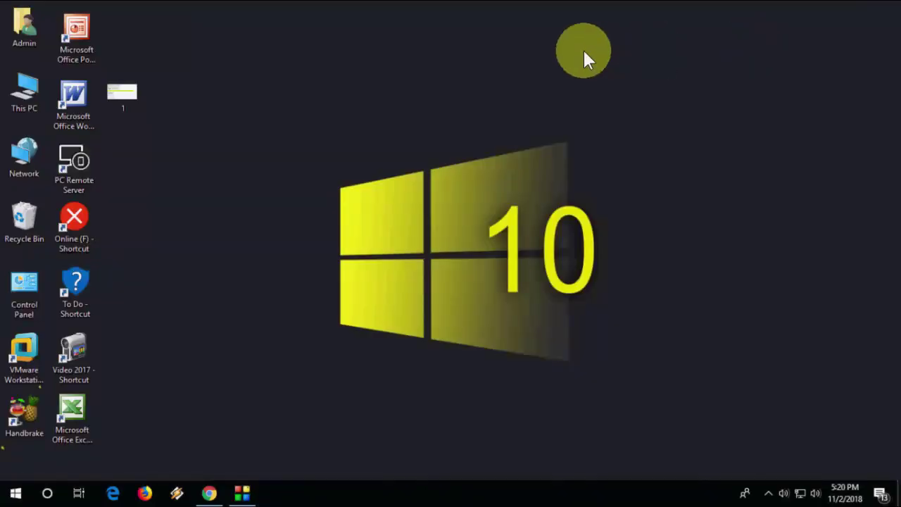
{"action": "right_click", "coordinate": [420, 51]}
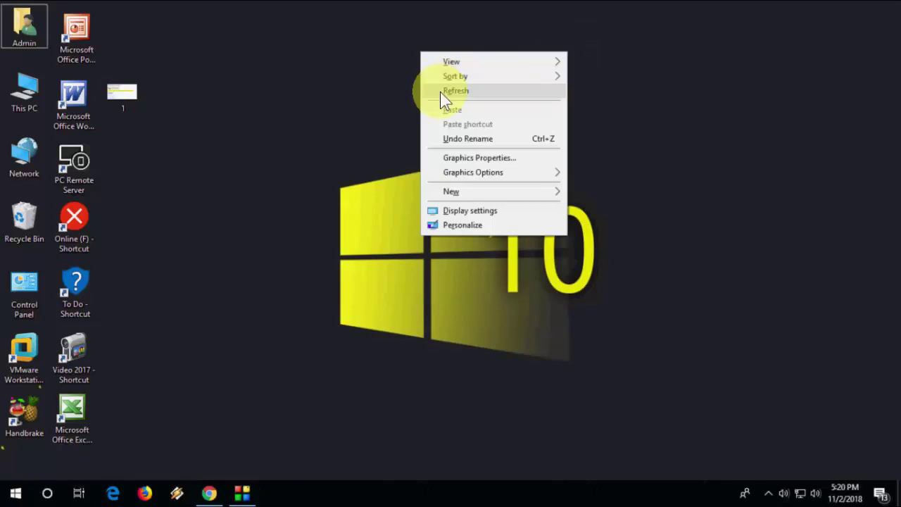
{"action": "left_click", "coordinate": [440, 90]}
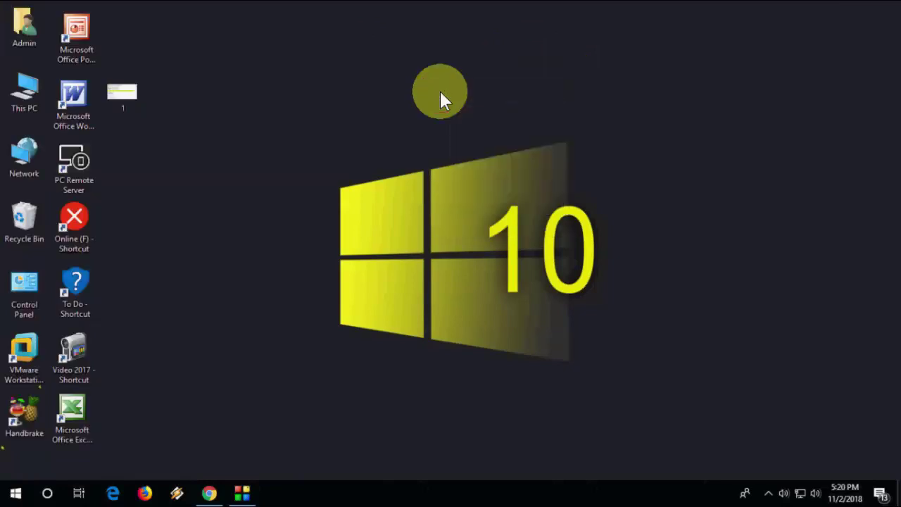